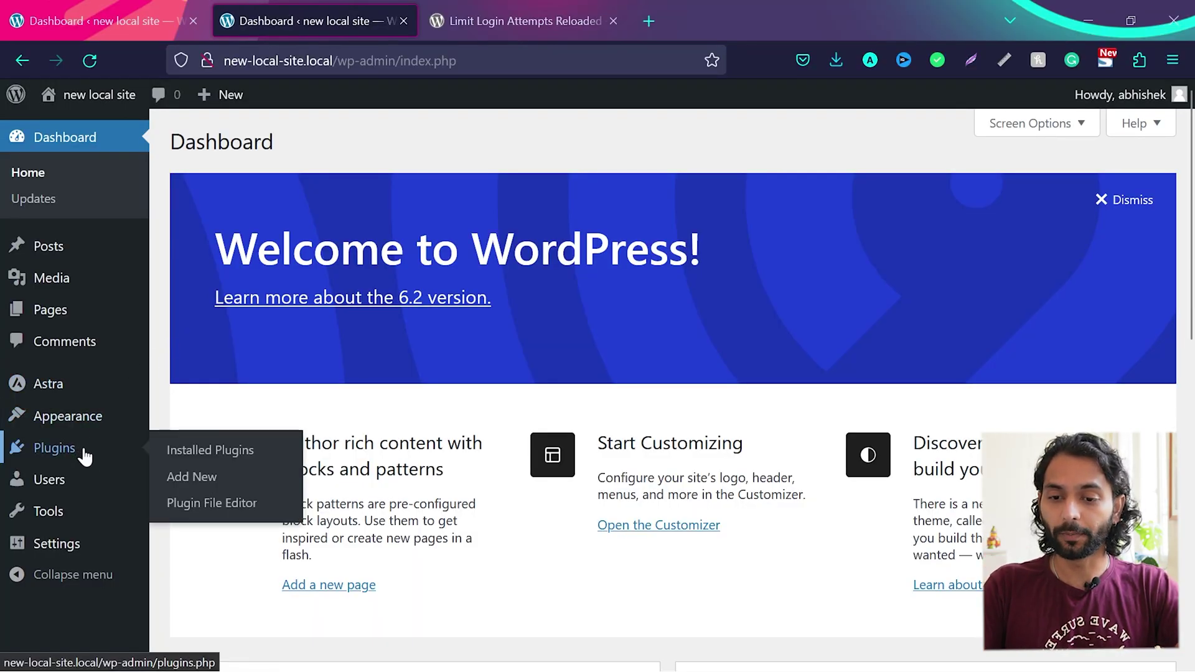
# Find Limit Login Attempts Reloaded under Add New Plugins, install it and activate it
pyautogui.click(193, 478)
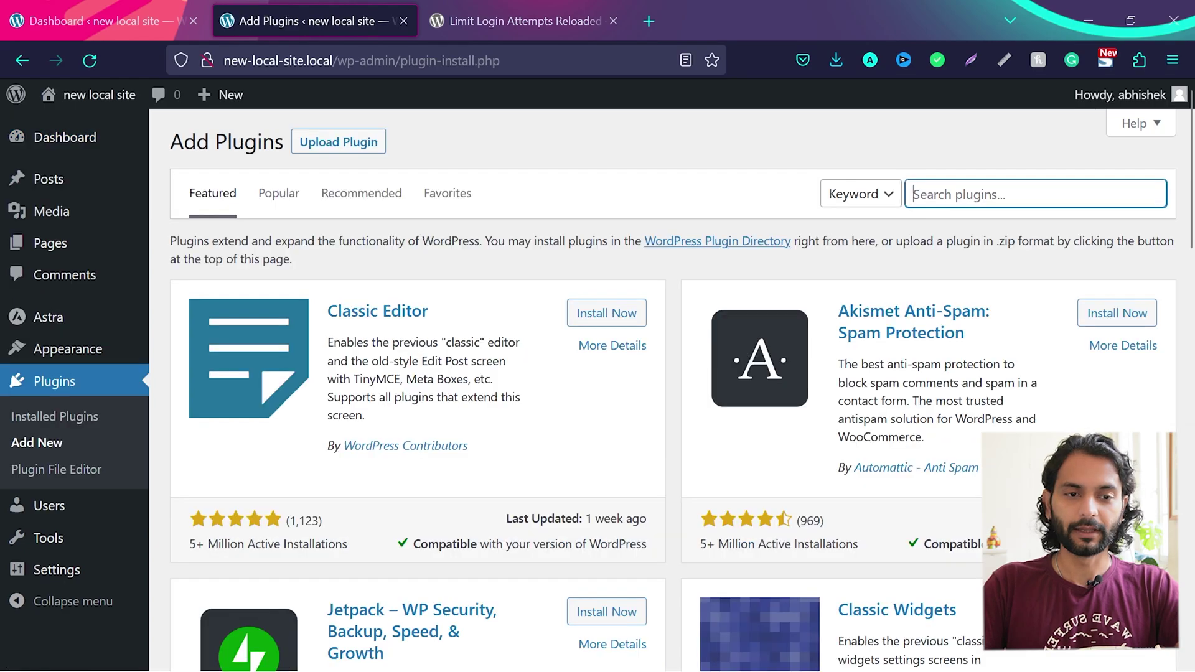
pyautogui.write('Limit Login Attempts Reloaded')
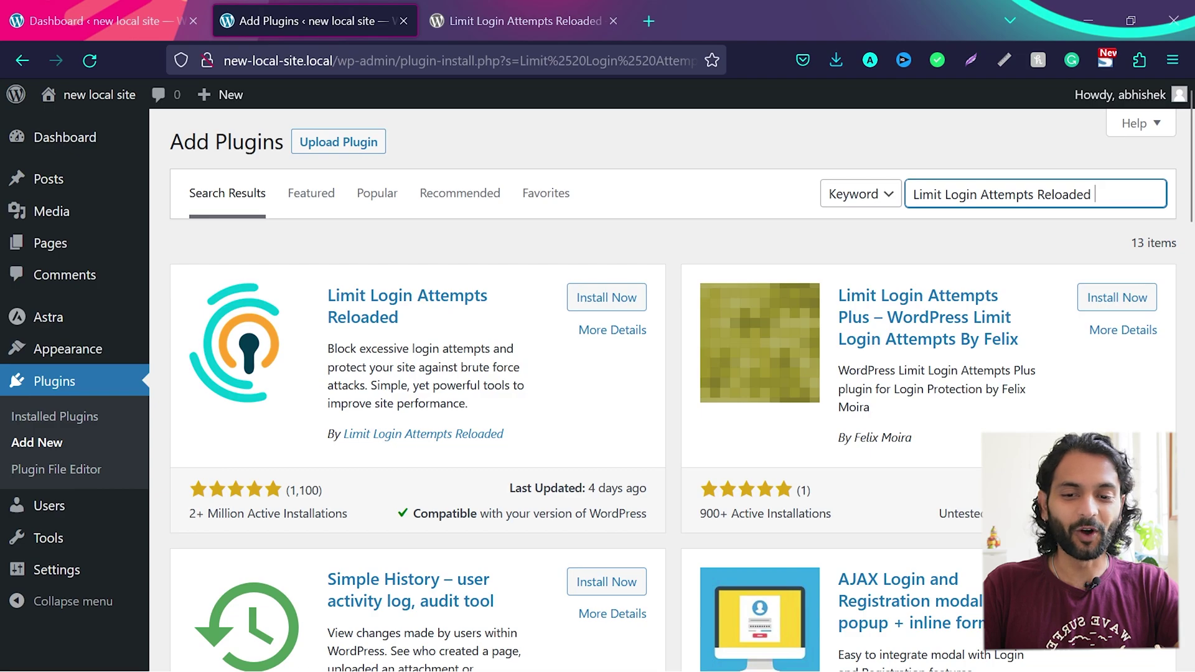
pyautogui.click(599, 292)
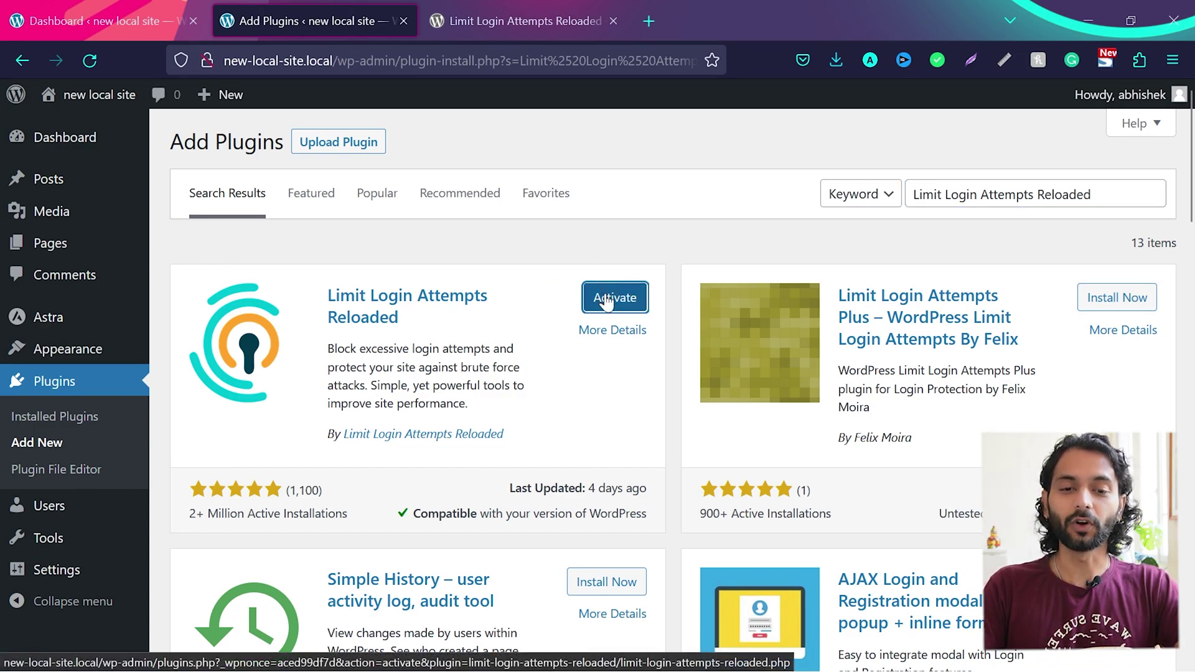
pyautogui.click(606, 299)
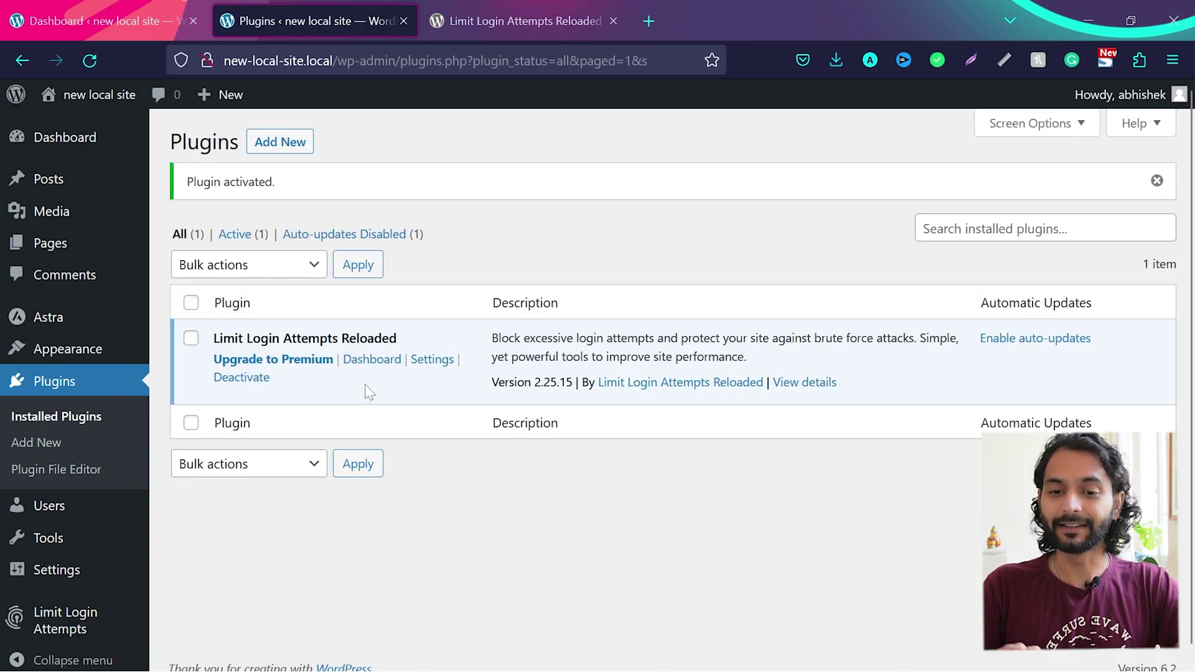
# Open the Limit Login Attempts dashboard from the sidebar and review its zero failed attempts in 24 hours
pyautogui.scroll(-1, 365, 384)
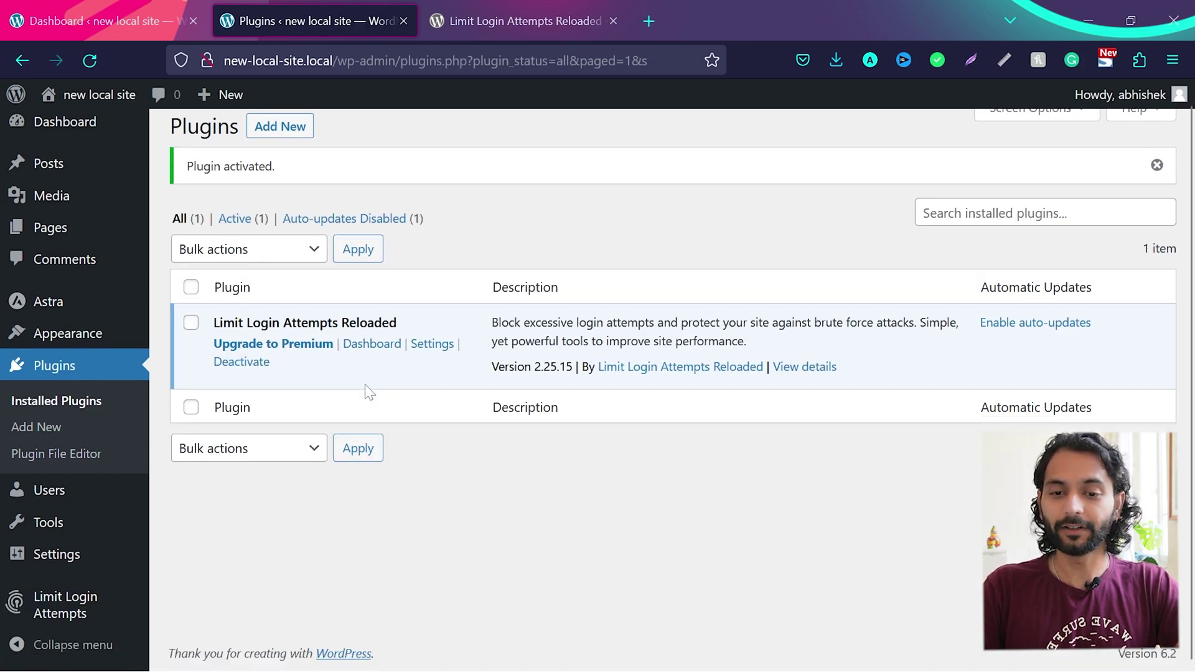
pyautogui.click(68, 609)
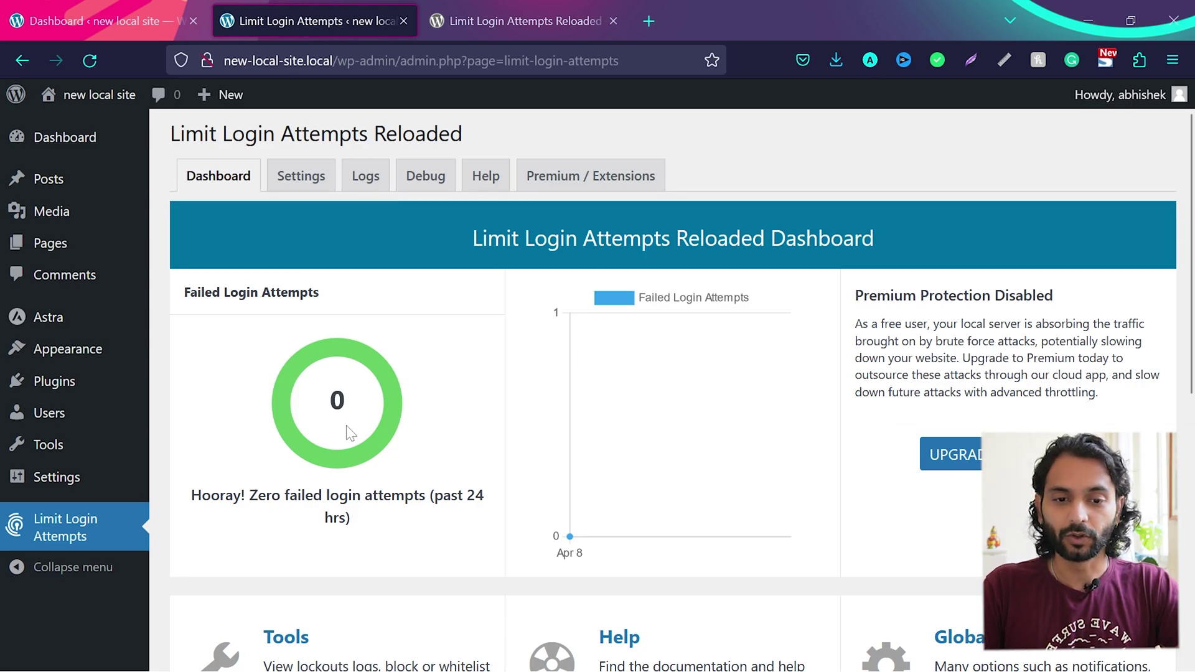
pyautogui.scroll(-4, 375, 428)
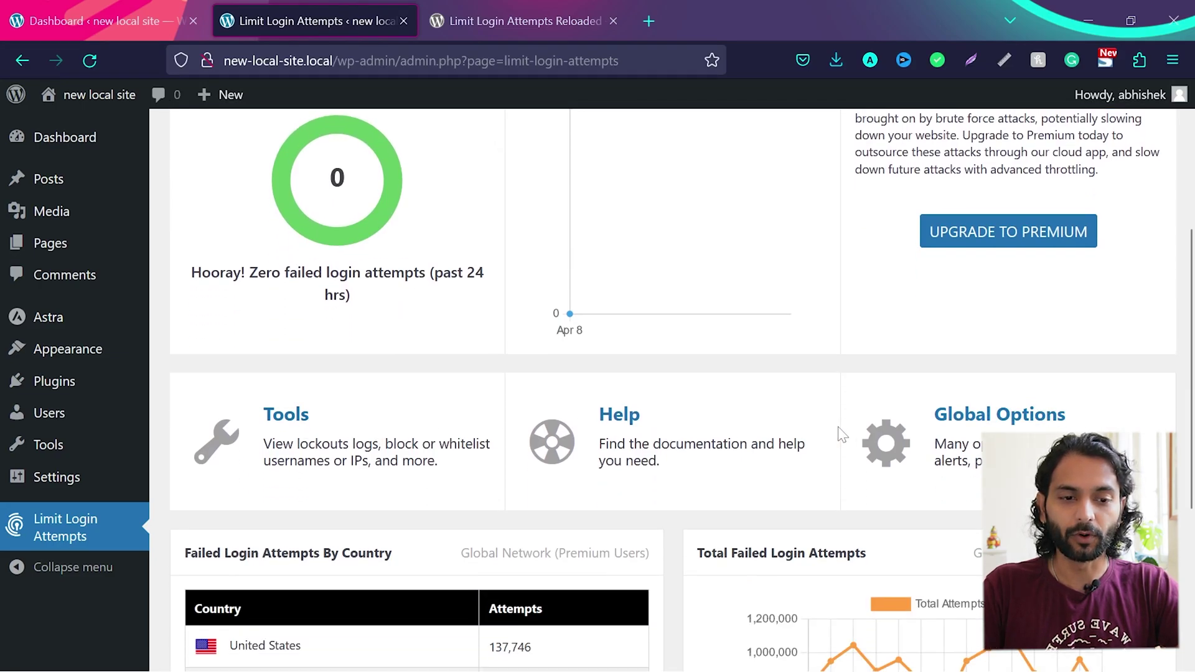
pyautogui.scroll(-4, 469, 411)
pyautogui.scroll(8, 348, 311)
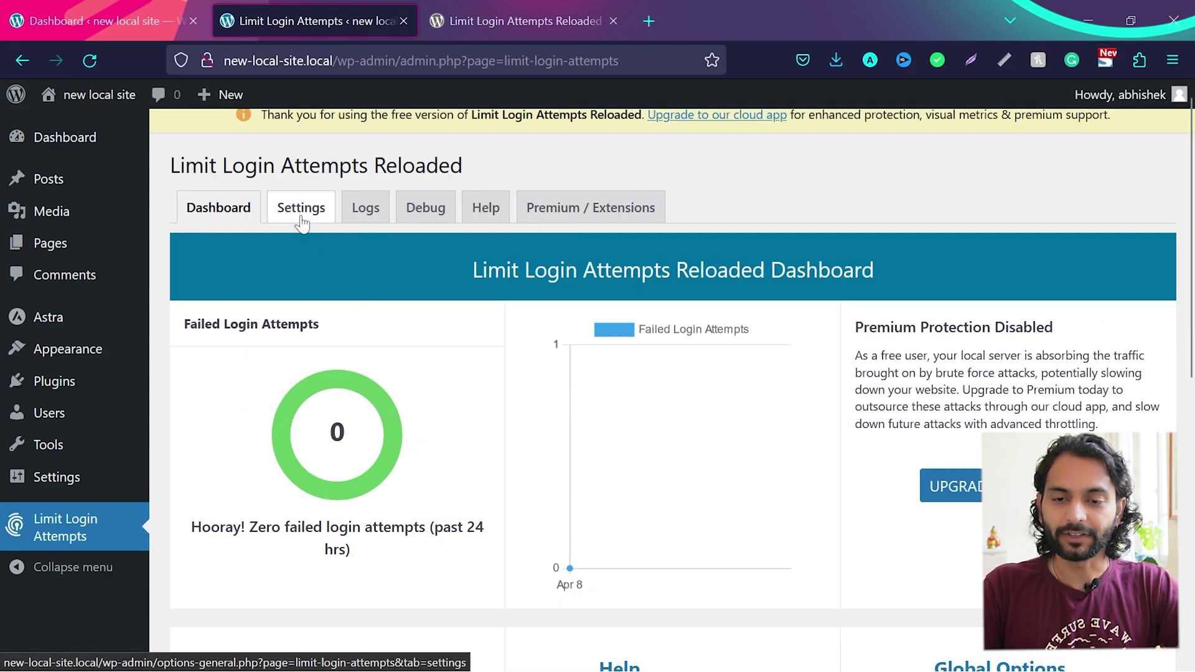
# Review General Settings, including Notify on lockout, down to the 4 retries and 20-minute local lockout
pyautogui.click(302, 223)
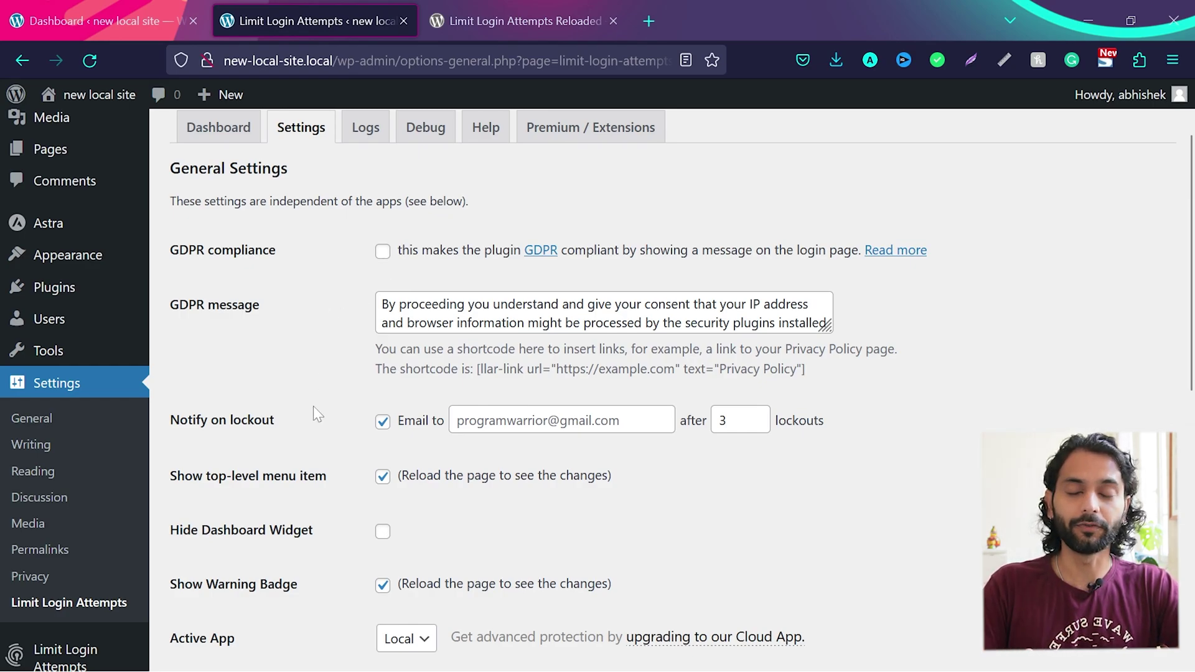
pyautogui.scroll(-1, 312, 406)
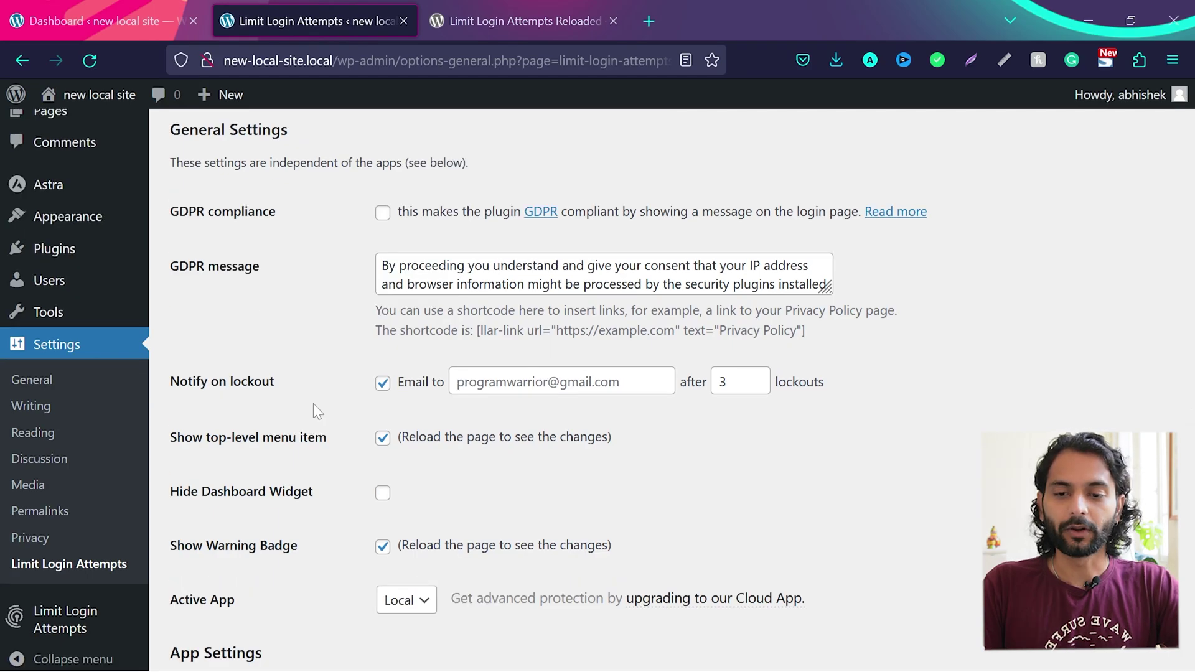
pyautogui.scroll(-1, 313, 403)
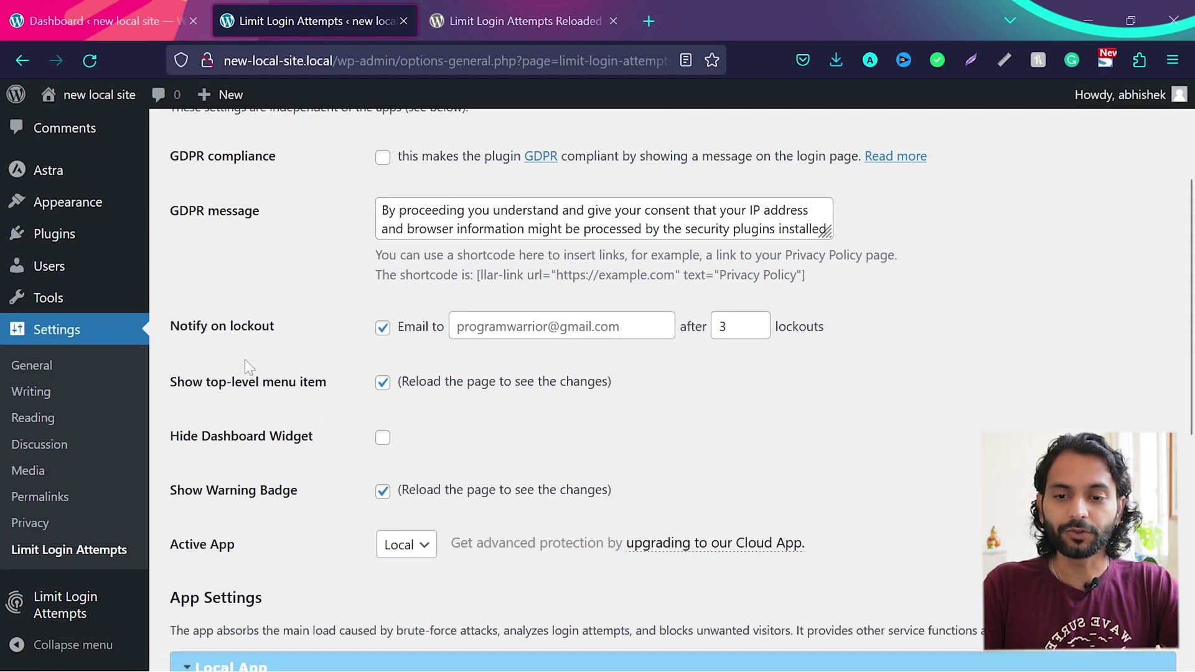
pyautogui.moveTo(170, 325); pyautogui.dragTo(272, 325)
pyautogui.click(272, 326)
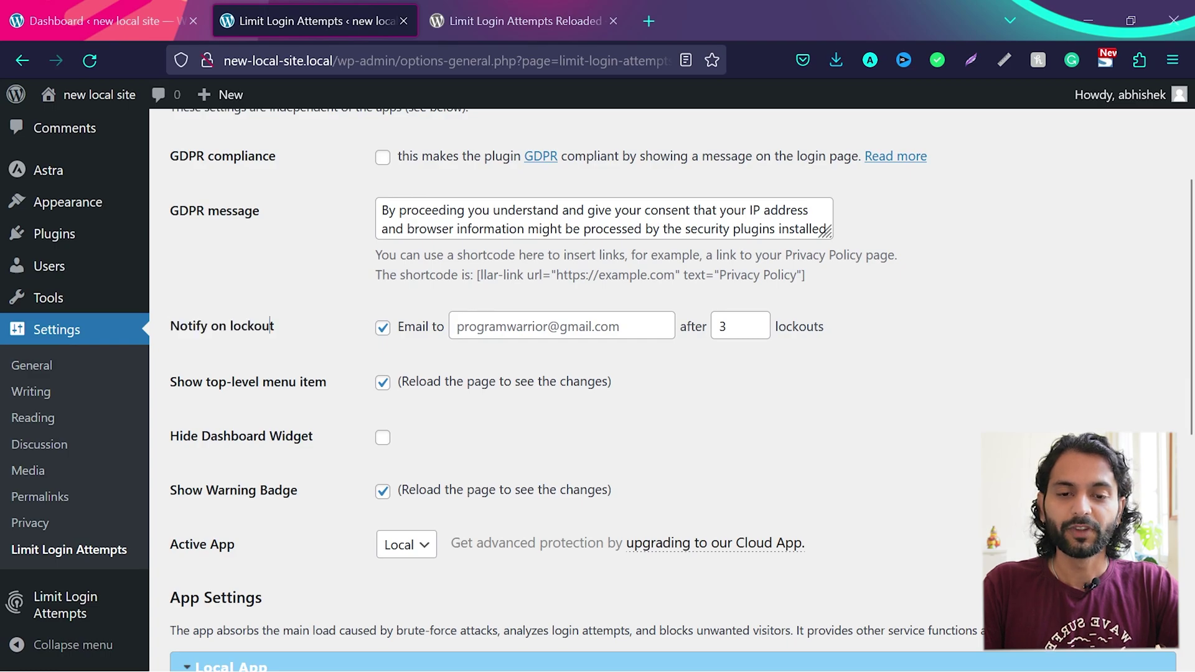
pyautogui.click(457, 326)
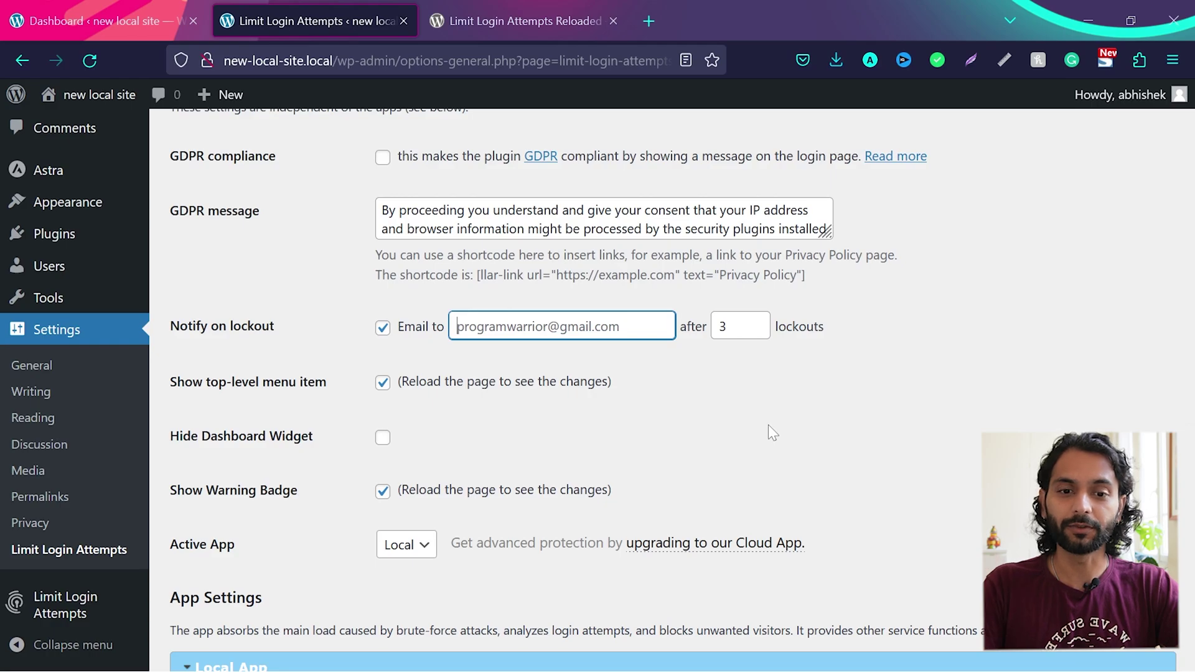
pyautogui.scroll(-3, 324, 358)
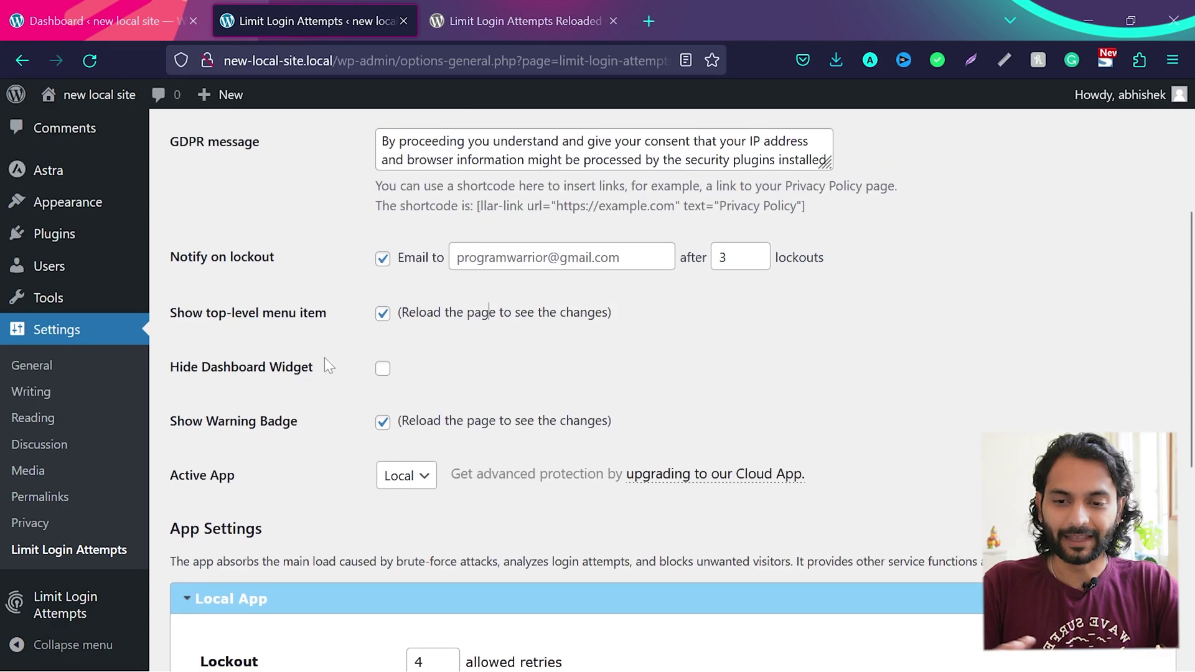
pyautogui.scroll(-3, 324, 359)
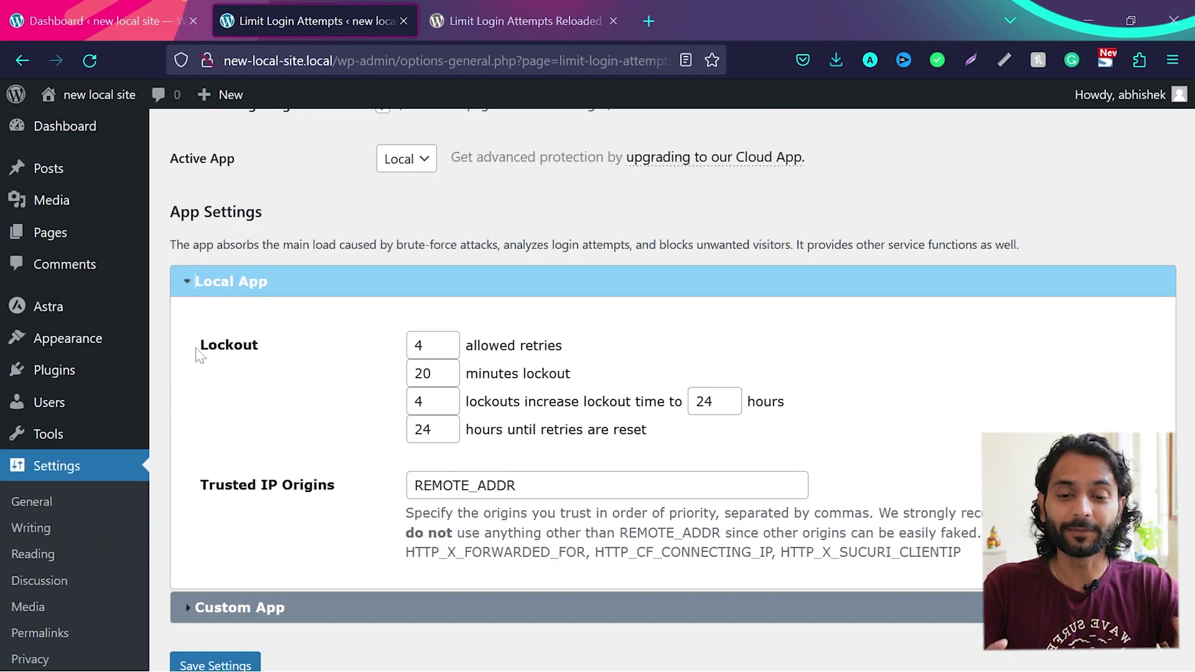
pyautogui.moveTo(202, 346); pyautogui.dragTo(243, 346)
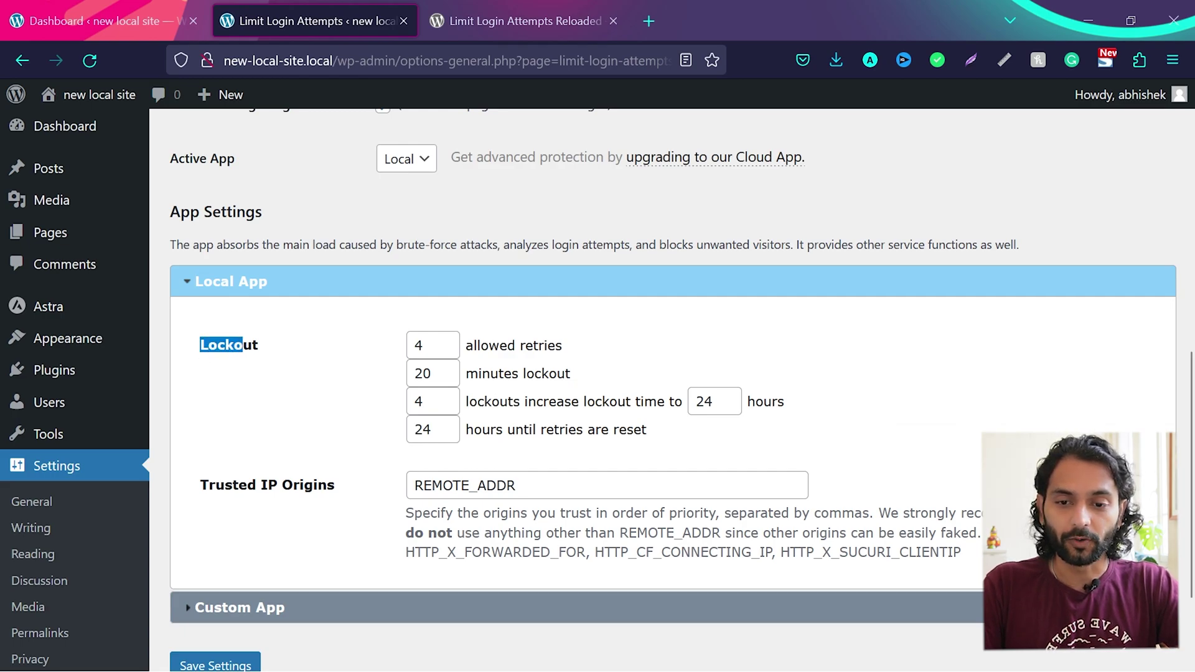
pyautogui.click(243, 347)
pyautogui.click(422, 346)
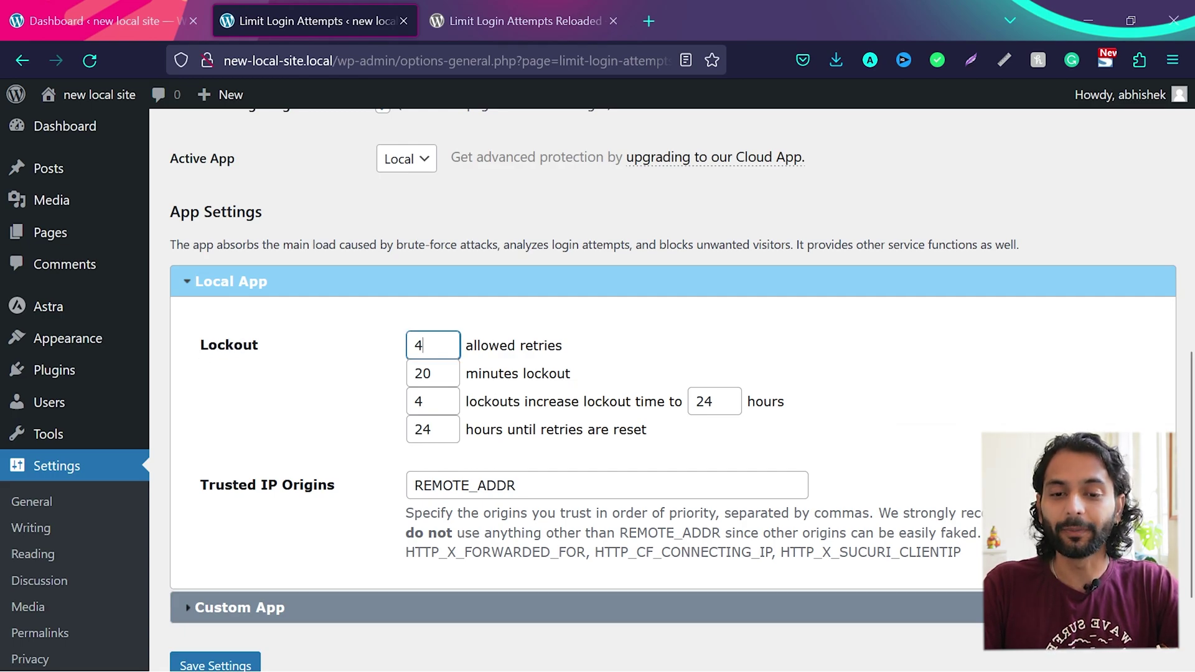
pyautogui.click(358, 355)
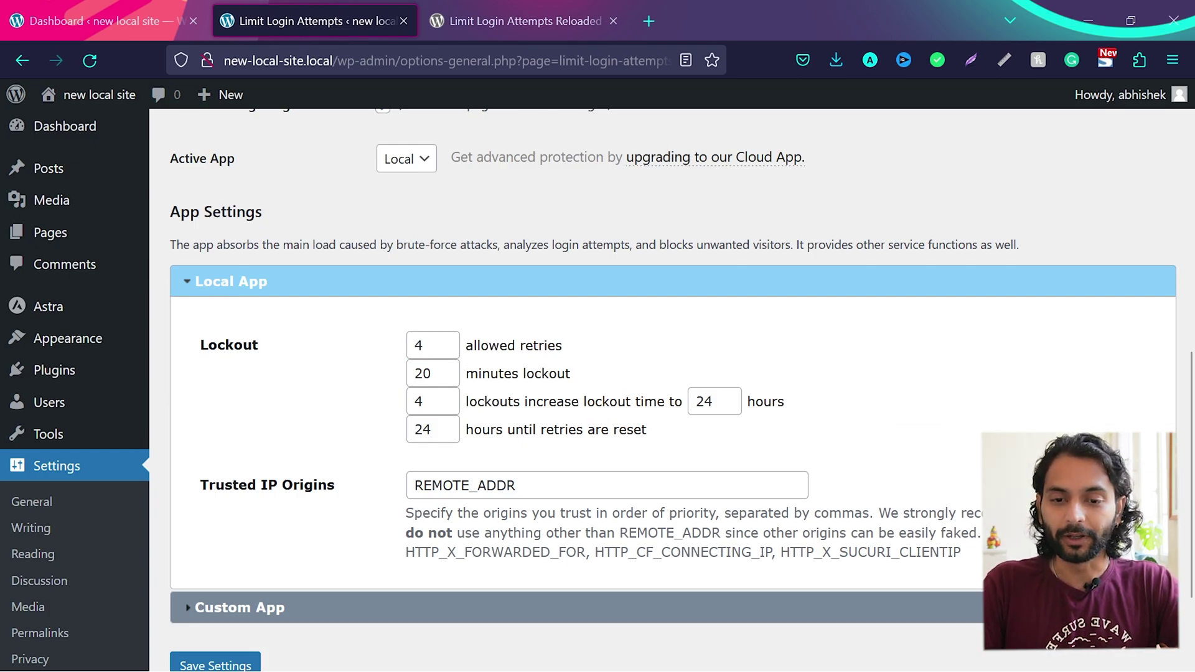
pyautogui.doubleClick(423, 374)
pyautogui.scroll(-1, 336, 377)
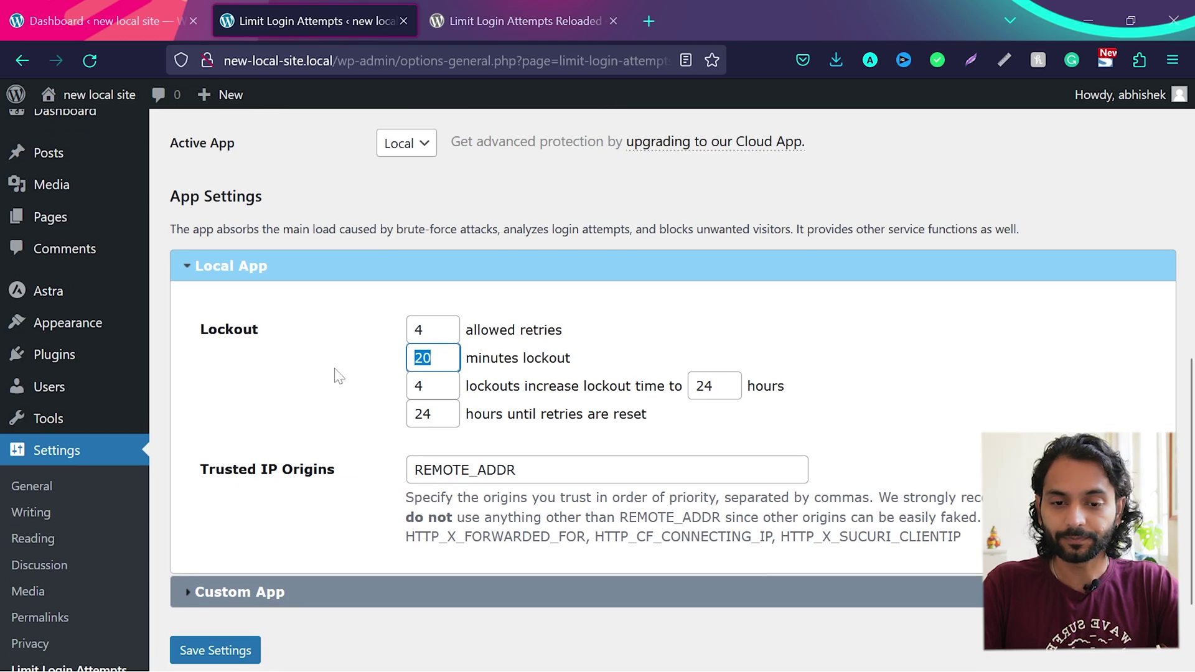
pyautogui.click(335, 374)
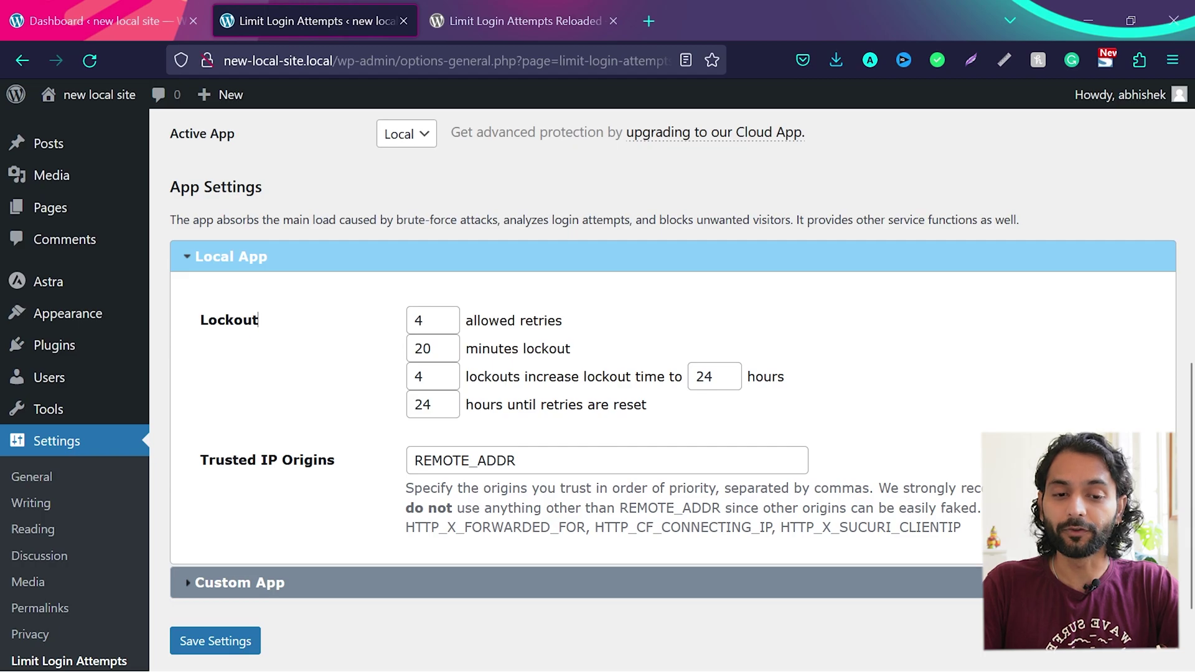
pyautogui.scroll(-1, 598, 388)
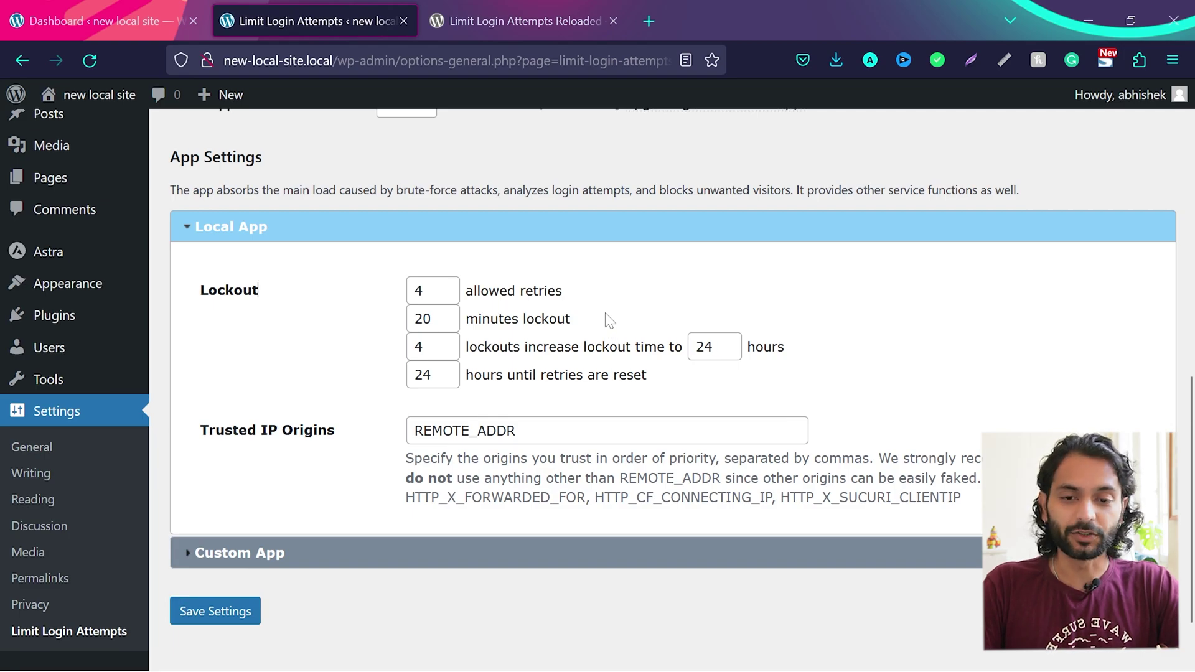
pyautogui.scroll(1, 610, 321)
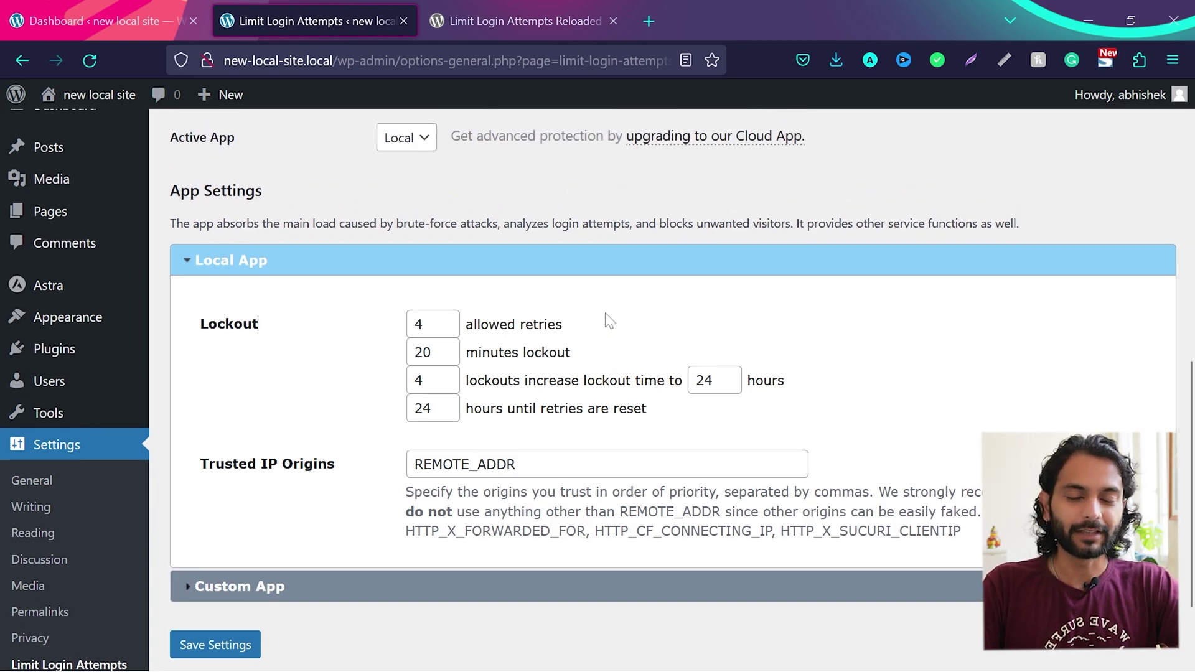
pyautogui.scroll(10, 609, 321)
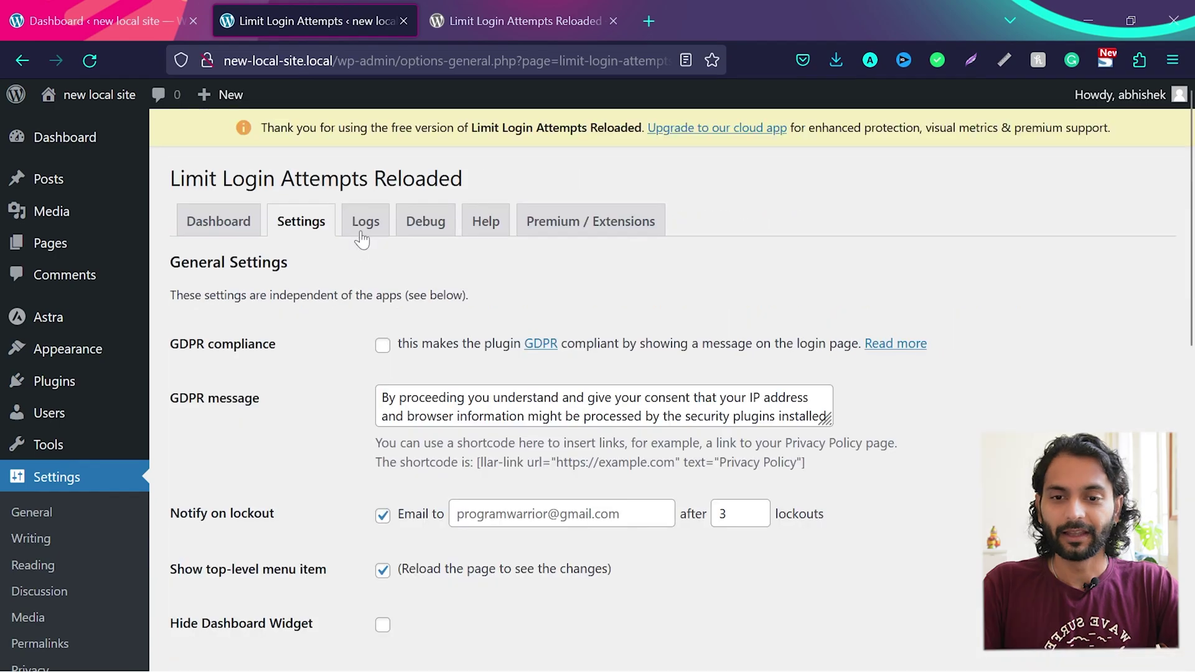
# On the Logs tab, enter 'admin' on its own line in the username Blocklist box
pyautogui.click(366, 228)
pyautogui.scroll(-6, 662, 334)
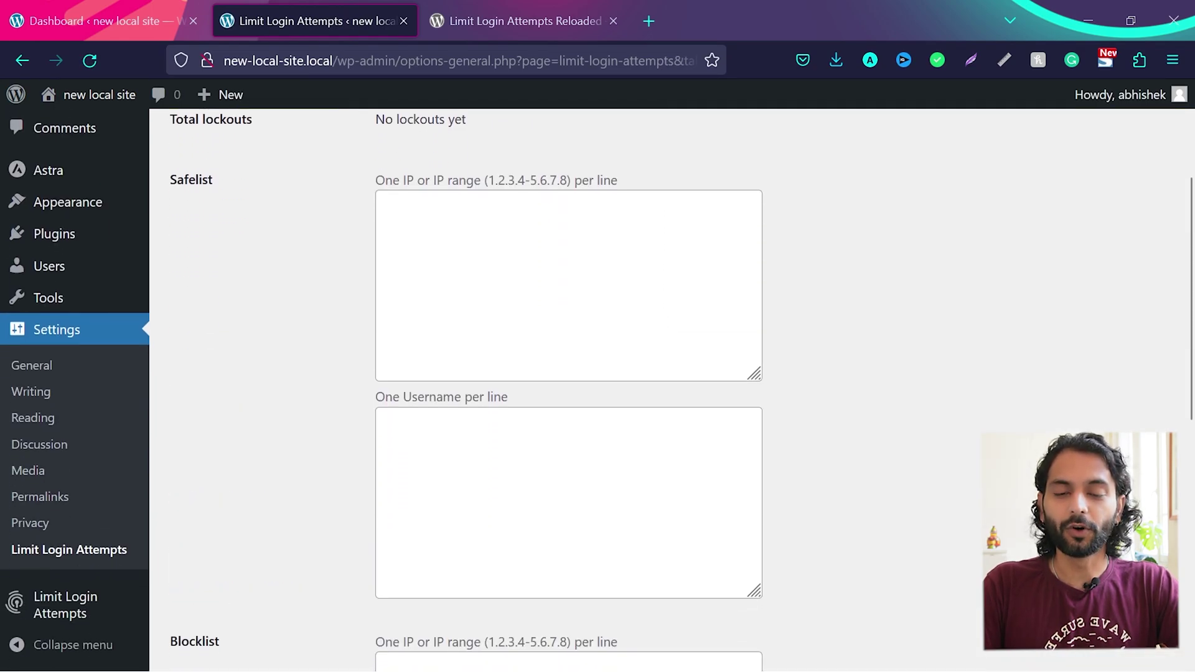
pyautogui.click(382, 203)
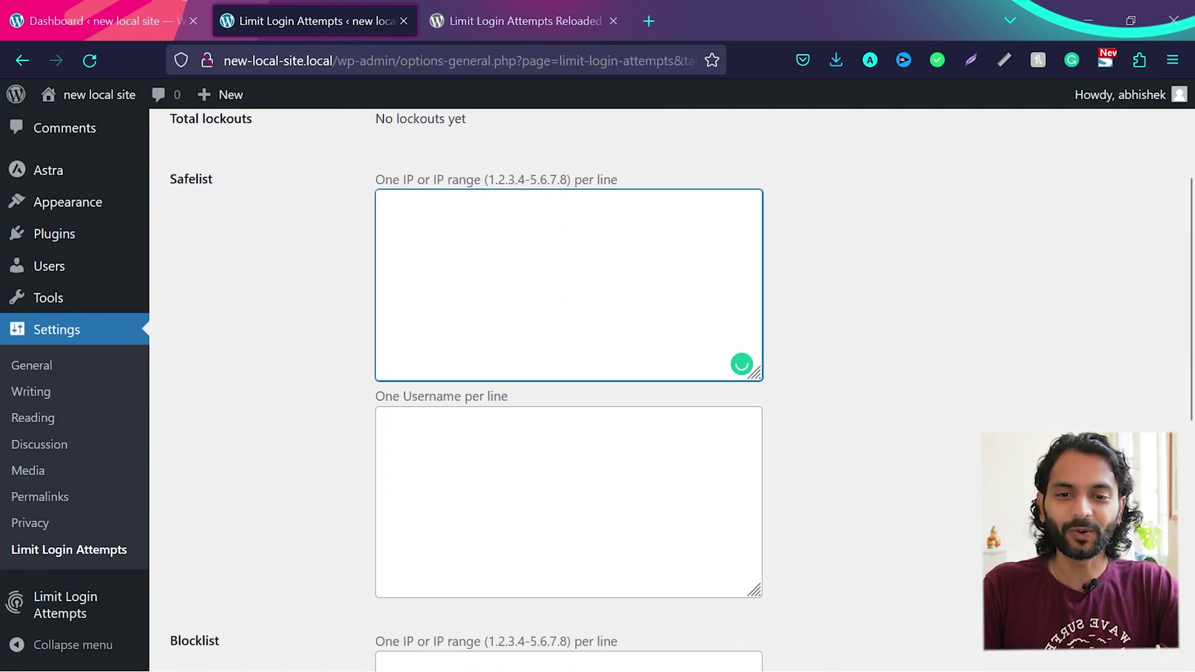
pyautogui.scroll(-6, 569, 374)
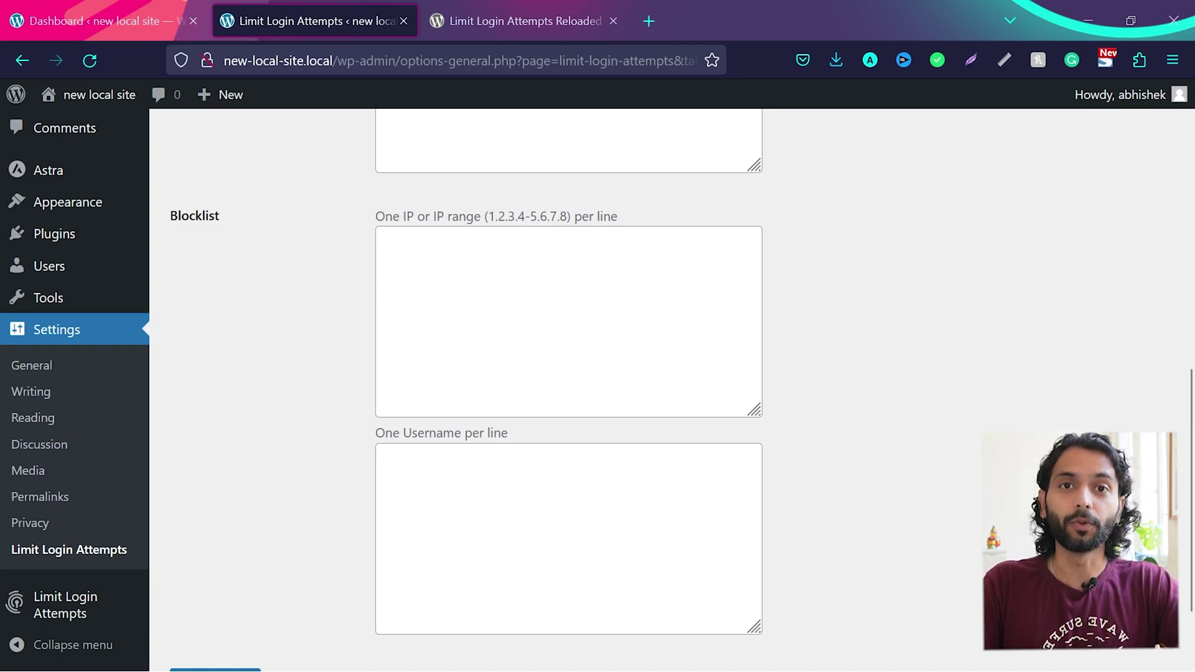
pyautogui.click(382, 456)
pyautogui.write('admin')
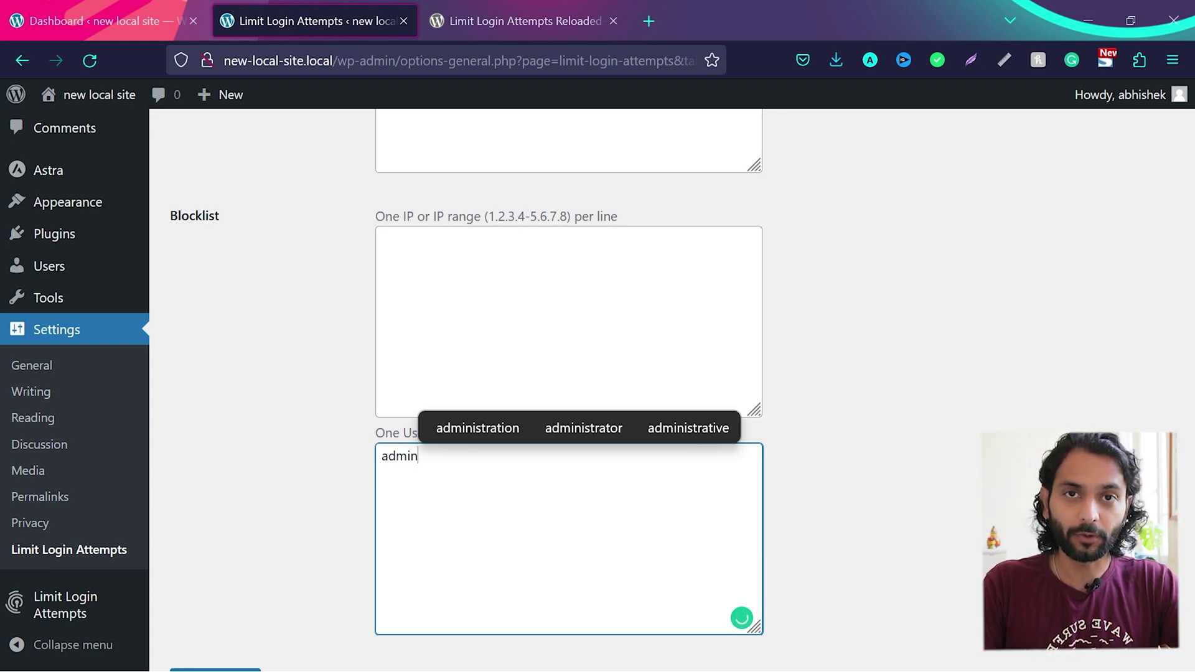
pyautogui.press('Return')
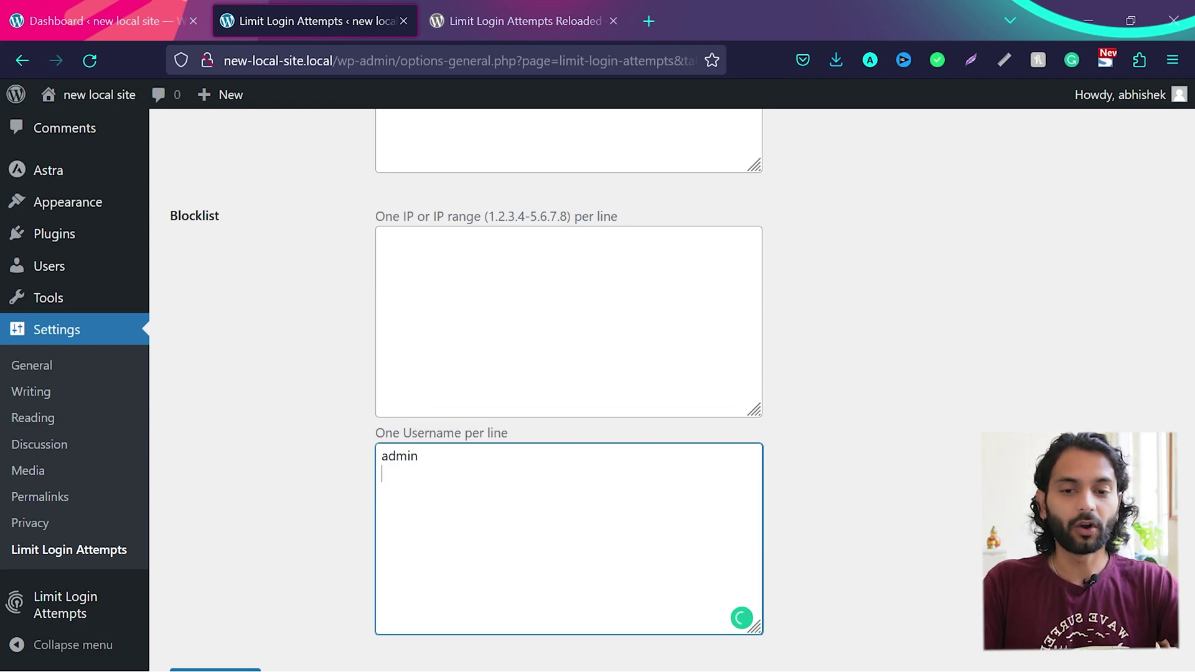